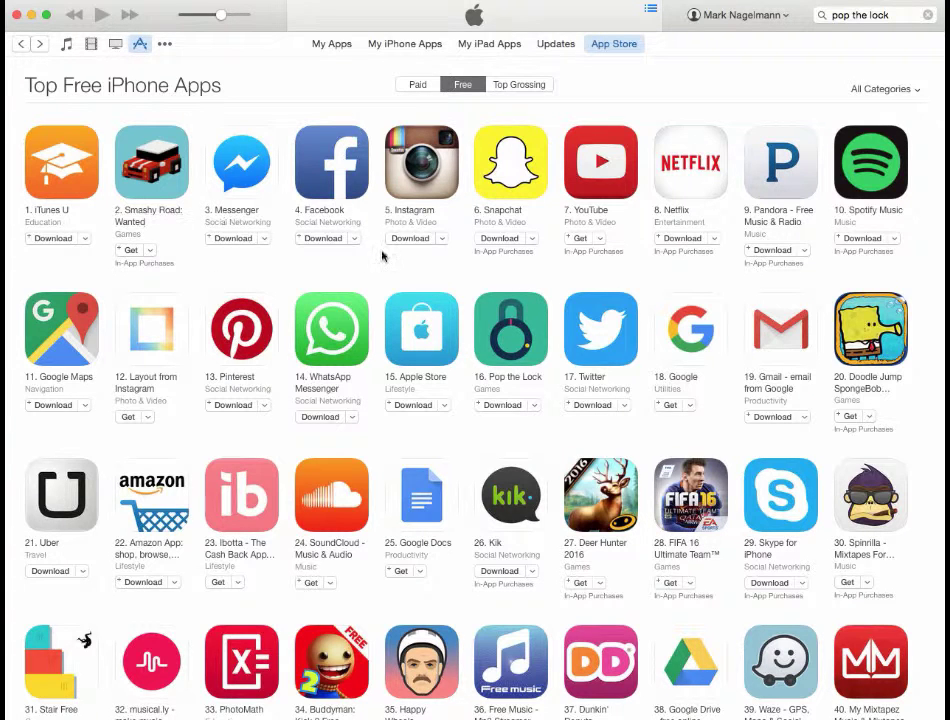
- Open Pop the Lock from the Top Free chart and browse its screenshots, description and details
{"action": "left_click", "coordinate": [500, 333]}
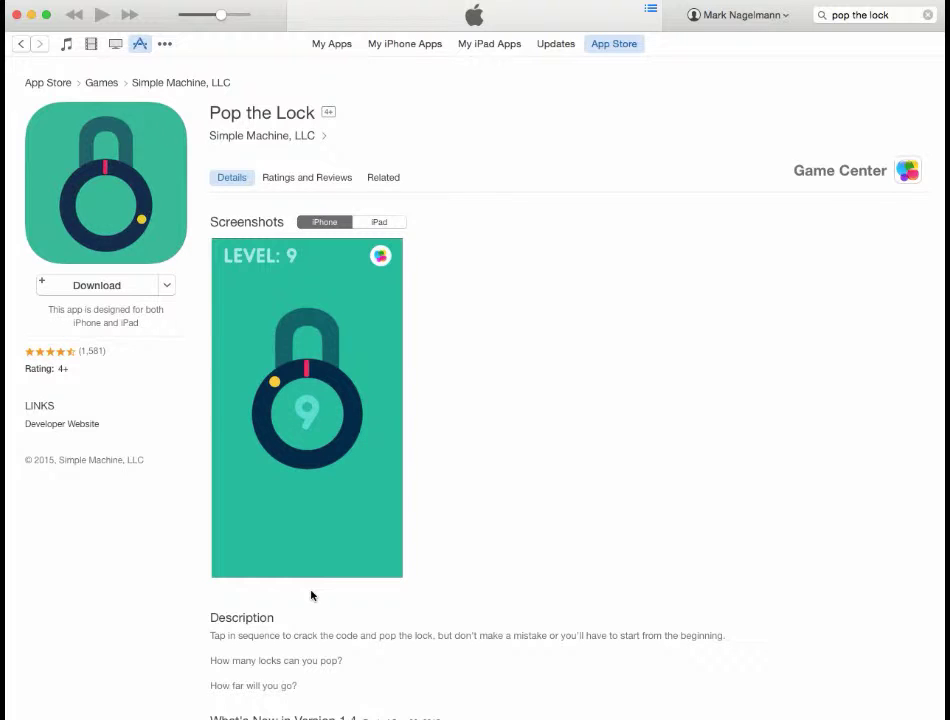
{"action": "scroll", "coordinate": [311, 596], "scroll_direction": "down", "scroll_amount": 3}
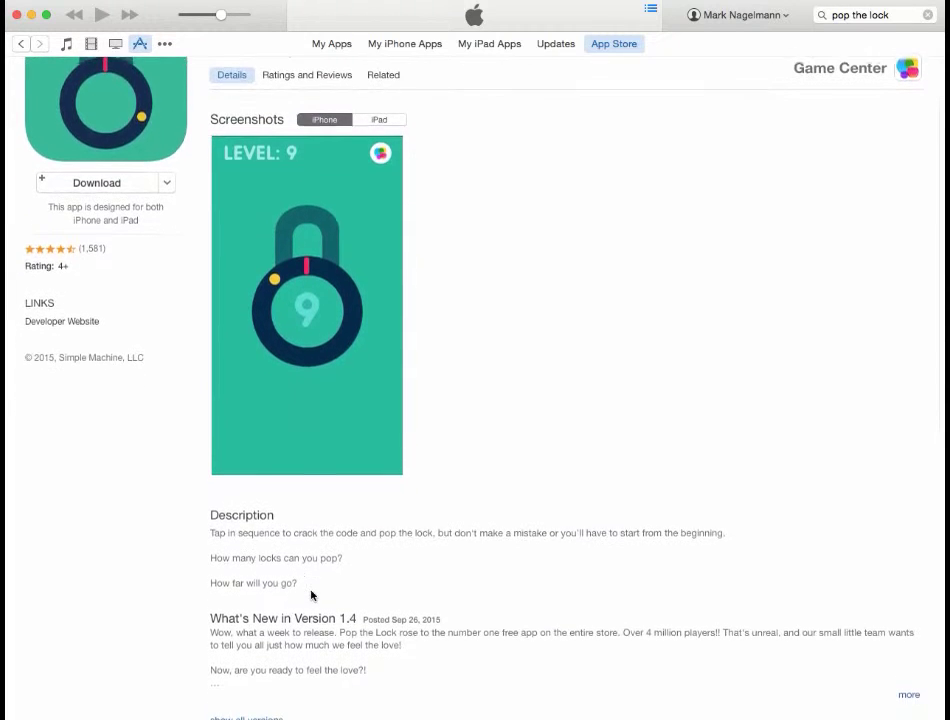
{"action": "scroll", "coordinate": [418, 652], "scroll_direction": "down", "scroll_amount": 2}
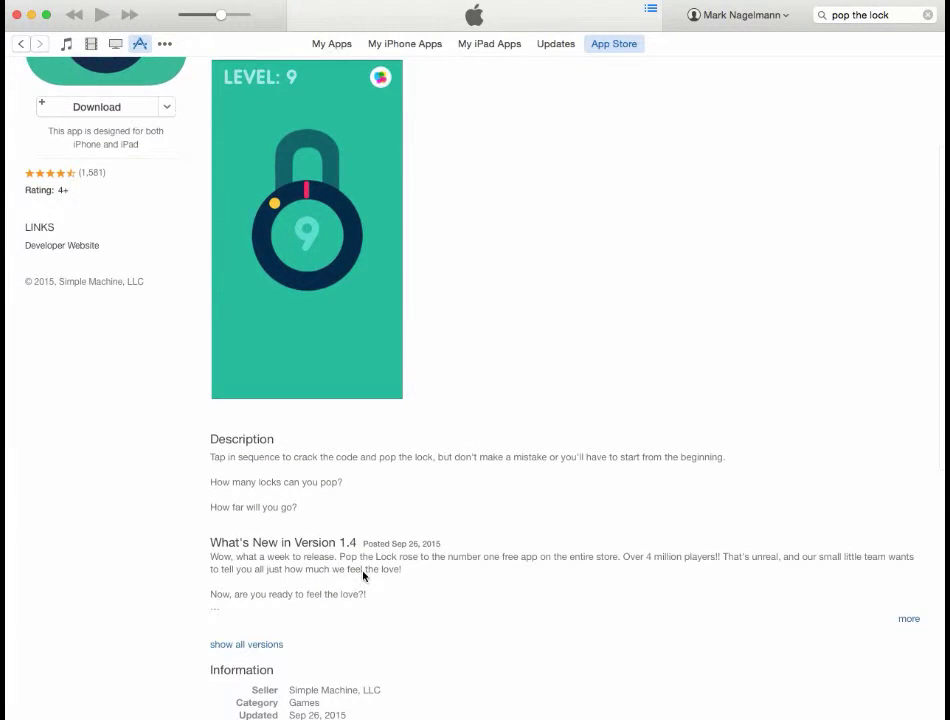
{"action": "scroll", "coordinate": [364, 575], "scroll_direction": "down", "scroll_amount": 5}
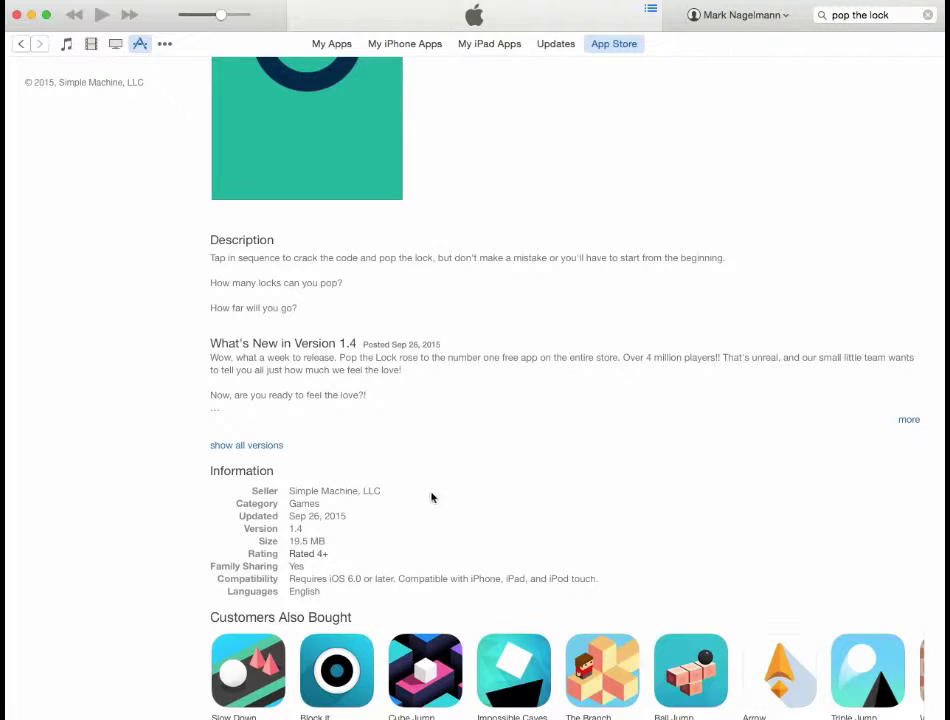
{"action": "scroll", "coordinate": [439, 495], "scroll_direction": "up", "scroll_amount": 5}
{"action": "scroll", "coordinate": [439, 495], "scroll_direction": "up", "scroll_amount": 2}
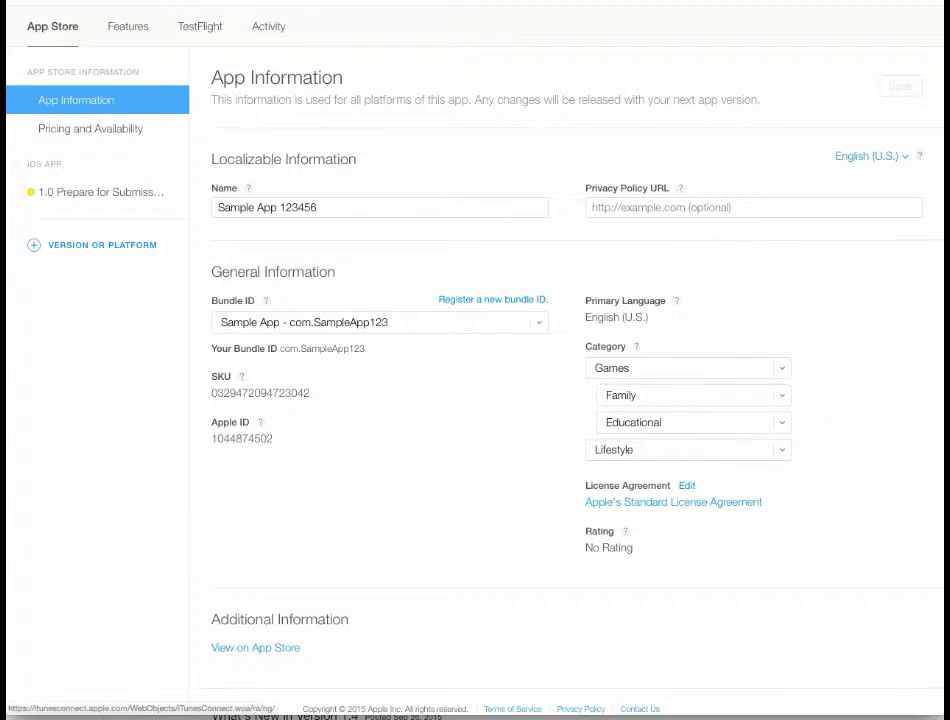
{"action": "left_click", "coordinate": [157, 2]}
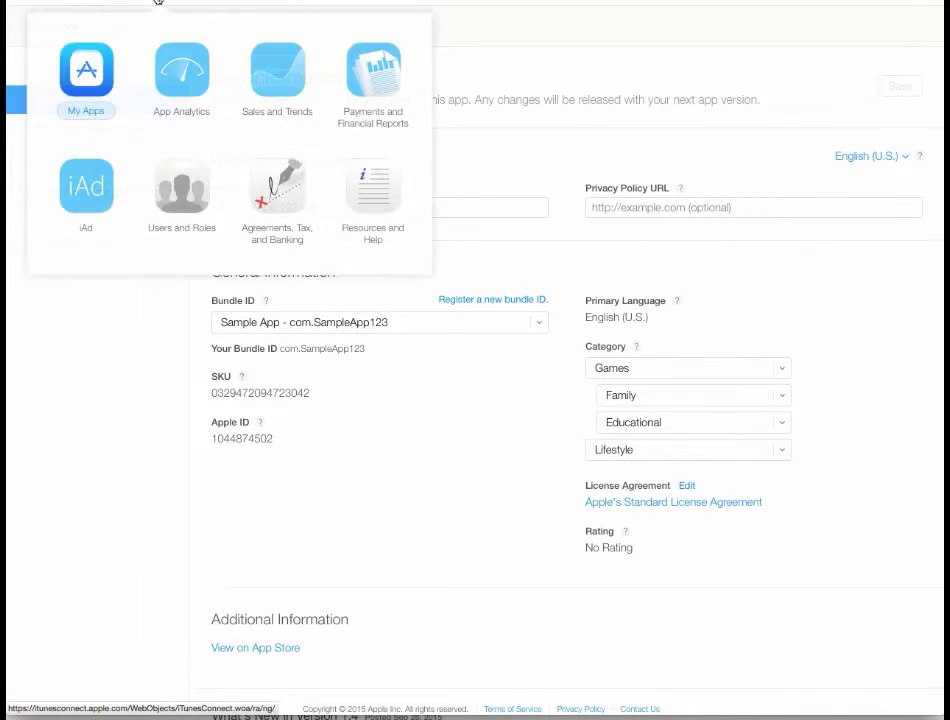
{"action": "left_click", "coordinate": [85, 80]}
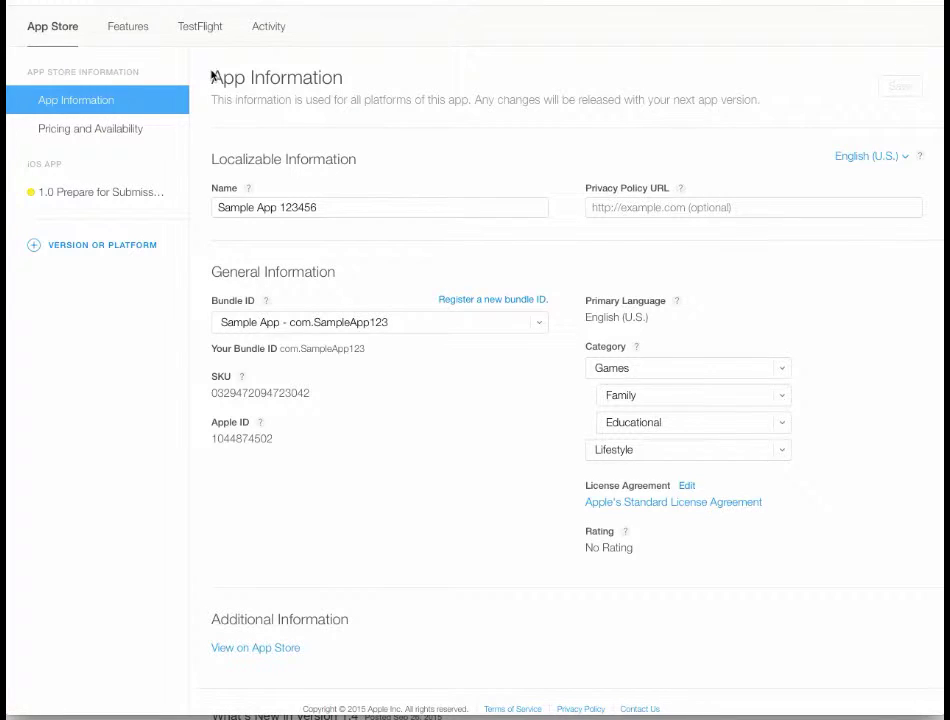
{"action": "double_click", "coordinate": [230, 213]}
{"action": "left_click_drag", "start_coordinate": [230, 213], "coordinate": [373, 199]}
{"action": "left_click", "coordinate": [348, 214]}
{"action": "key", "text": "Left"}
{"action": "key", "text": "Left"}
{"action": "key", "text": "Left"}
{"action": "key", "text": "Right"}
{"action": "key", "text": "Right"}
{"action": "key", "text": "Right"}
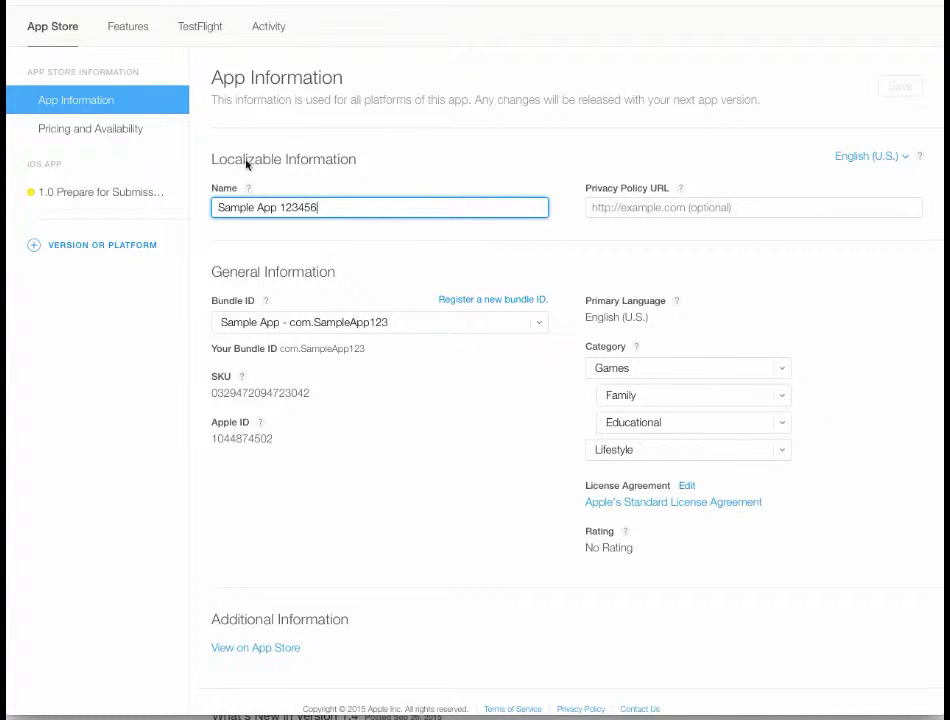
{"action": "left_click", "coordinate": [906, 158]}
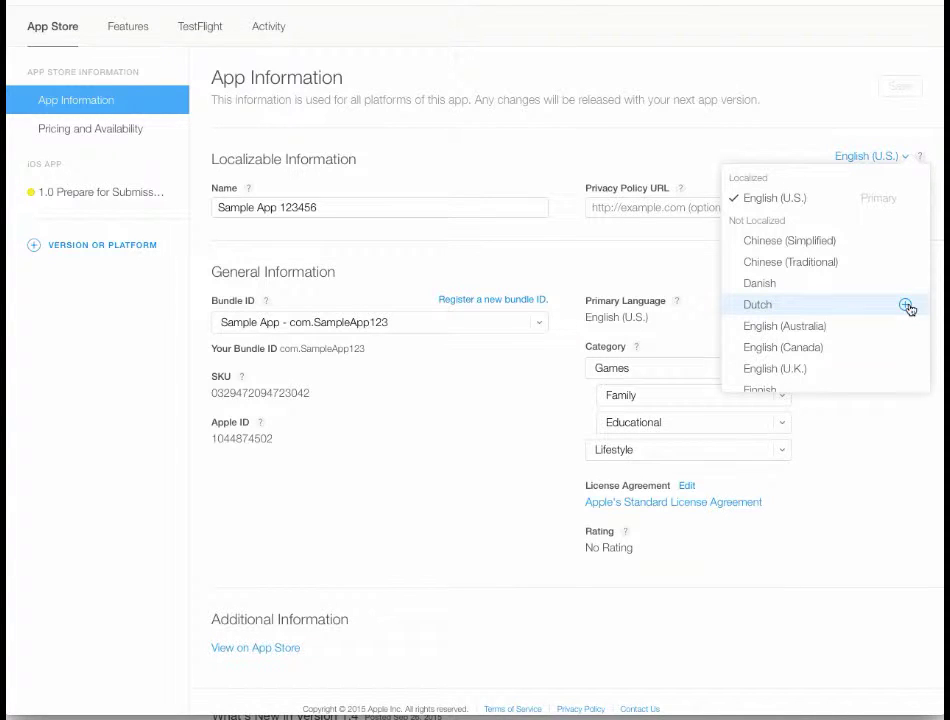
{"action": "left_click", "coordinate": [638, 146]}
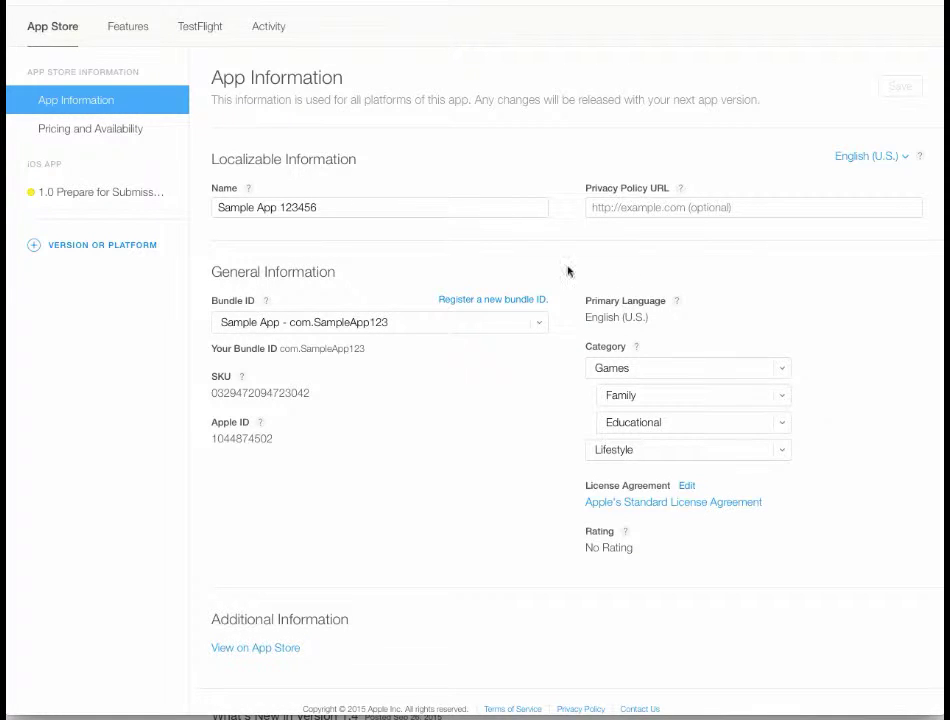
- Change the primary category to Education, then to Navigation
{"action": "left_click", "coordinate": [786, 369]}
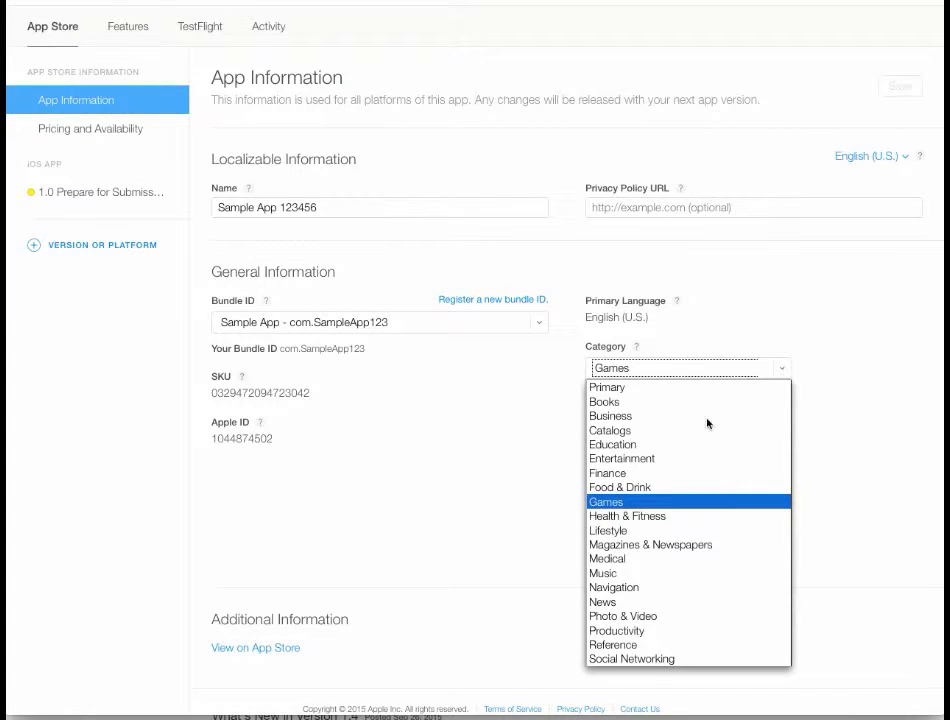
{"action": "left_click", "coordinate": [614, 444]}
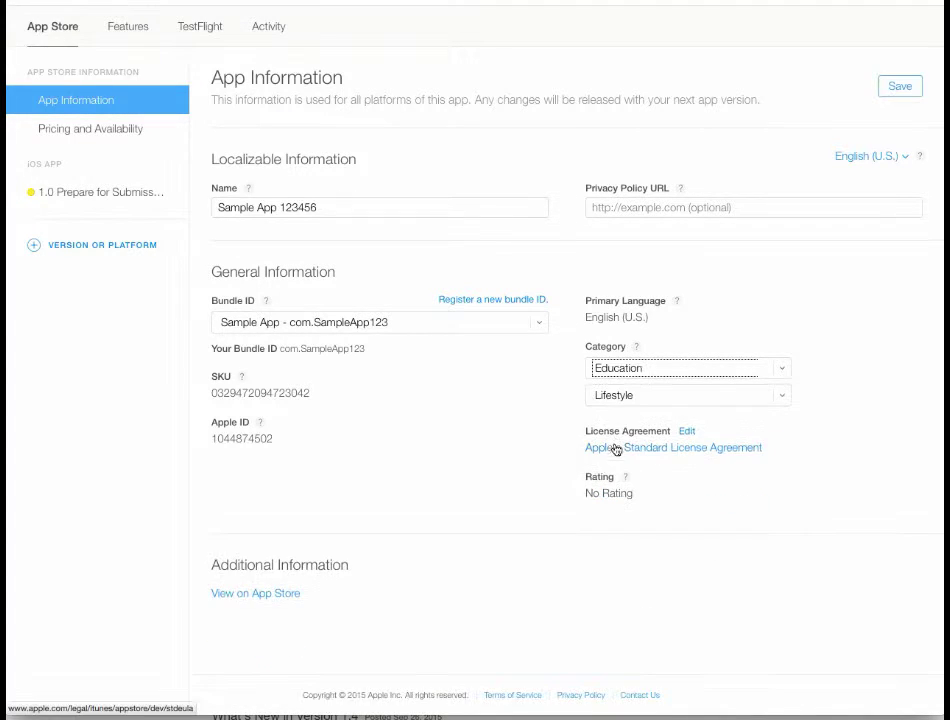
{"action": "left_click", "coordinate": [783, 370]}
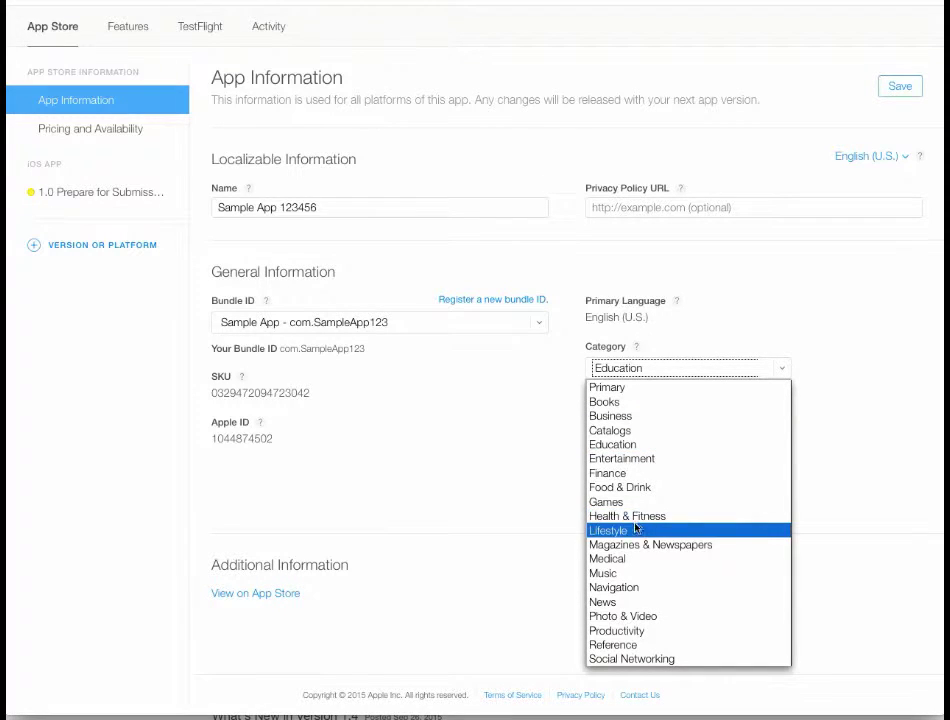
{"action": "left_click", "coordinate": [621, 588]}
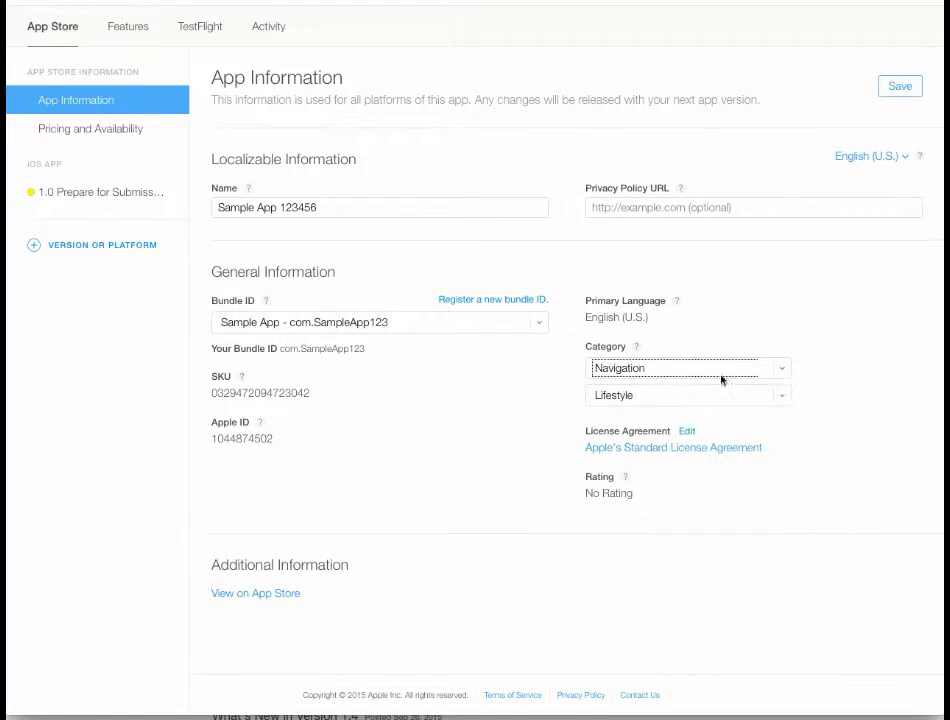
- Keep Navigation and move to the 1.0 Prepare for Submission page, answering the save prompt
{"action": "left_click", "coordinate": [781, 370]}
{"action": "scroll", "coordinate": [645, 500], "scroll_direction": "down", "scroll_amount": 2}
{"action": "scroll", "coordinate": [645, 470], "scroll_direction": "up", "scroll_amount": 2}
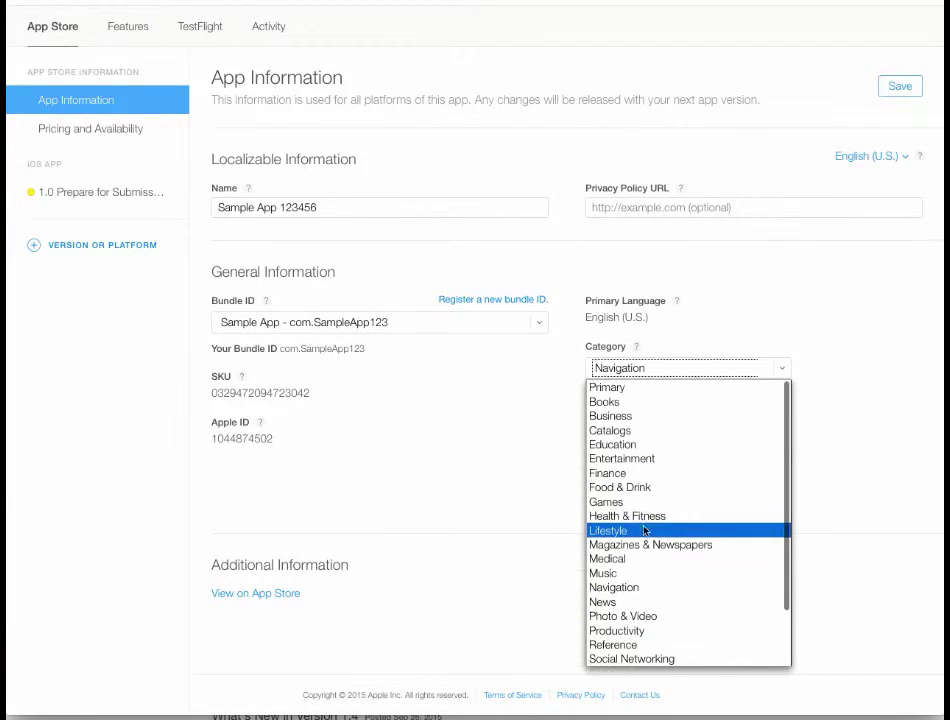
{"action": "left_click", "coordinate": [501, 393]}
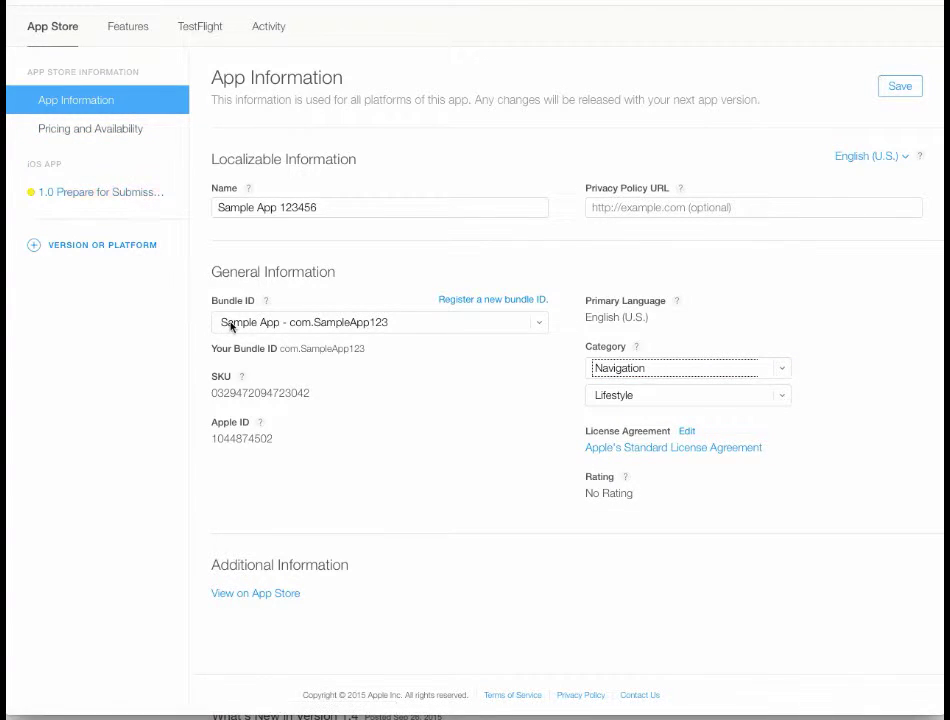
{"action": "left_click", "coordinate": [80, 198]}
{"action": "left_click", "coordinate": [339, 387]}
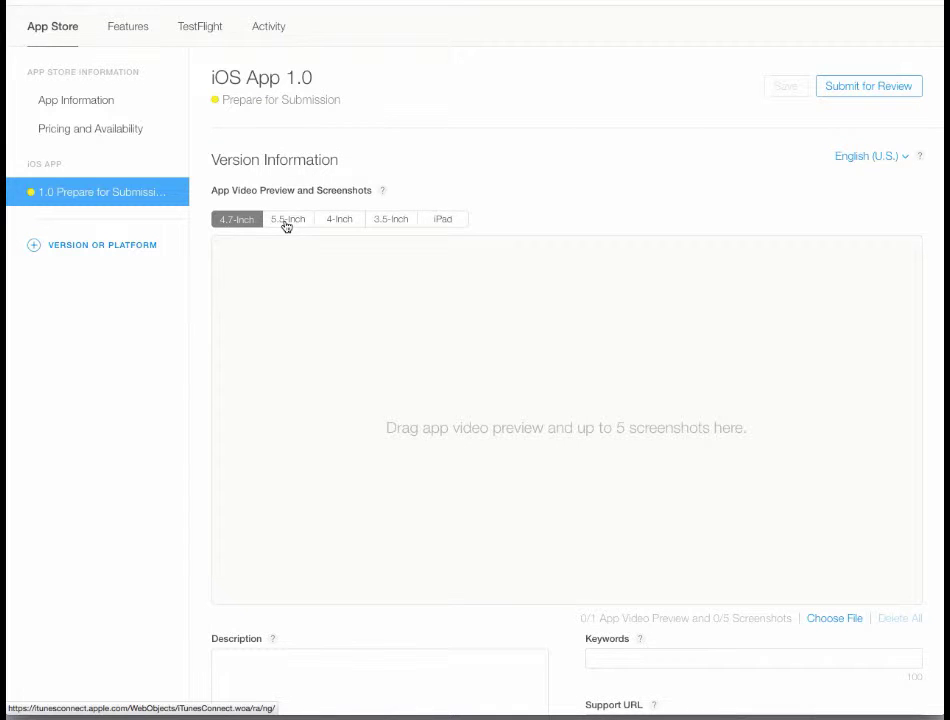
- Show the 5.5-Inch screenshot and video preview slot on the iOS App 1.0 page
{"action": "left_click", "coordinate": [287, 220]}
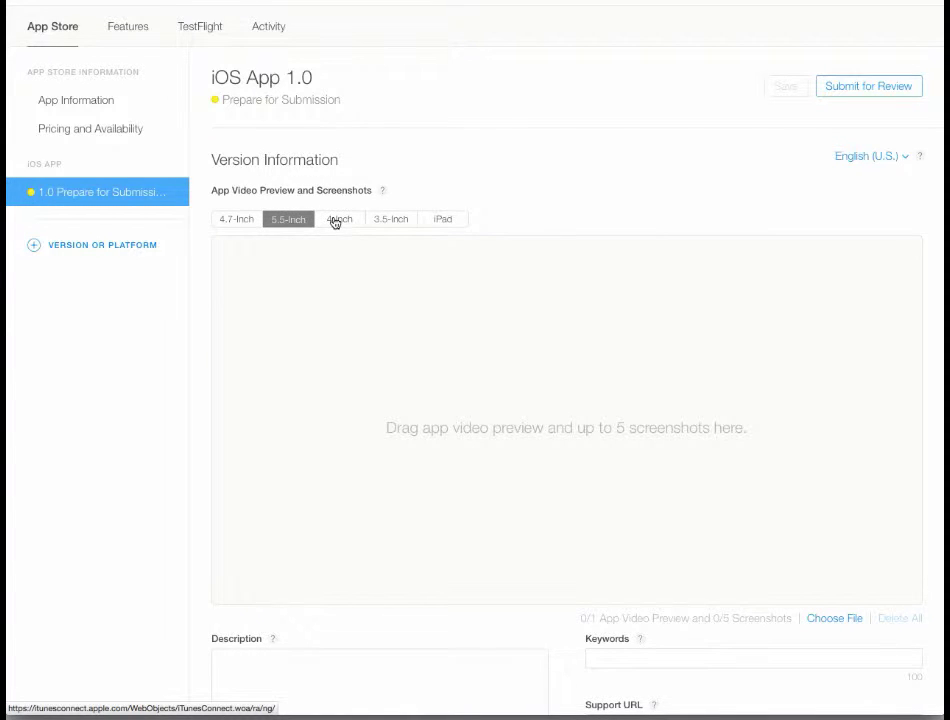
{"action": "left_click", "coordinate": [335, 222]}
{"action": "left_click", "coordinate": [395, 220]}
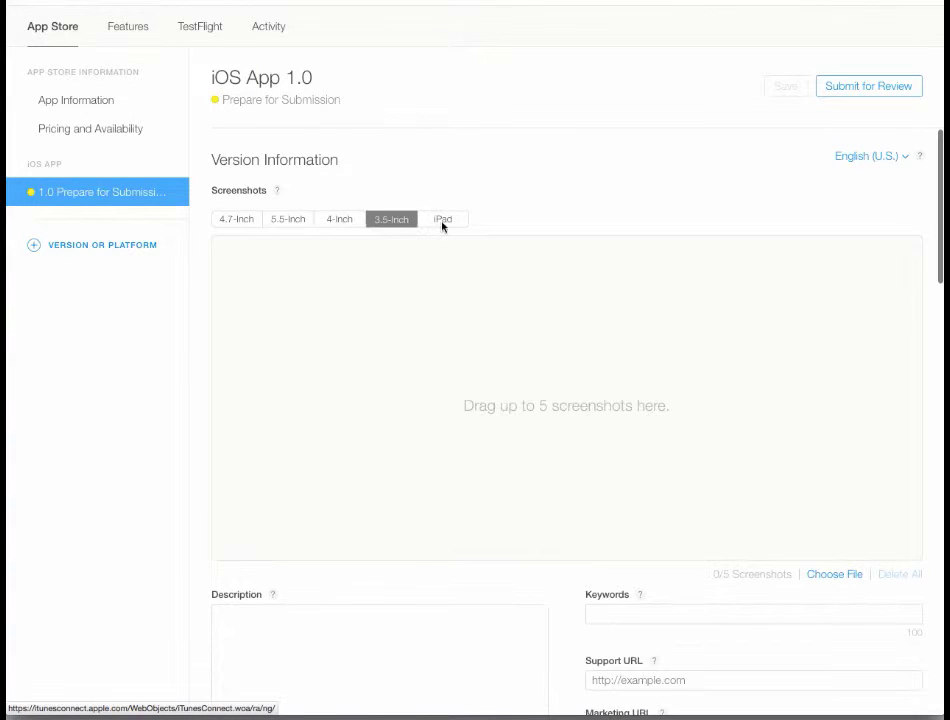
{"action": "left_click", "coordinate": [443, 223]}
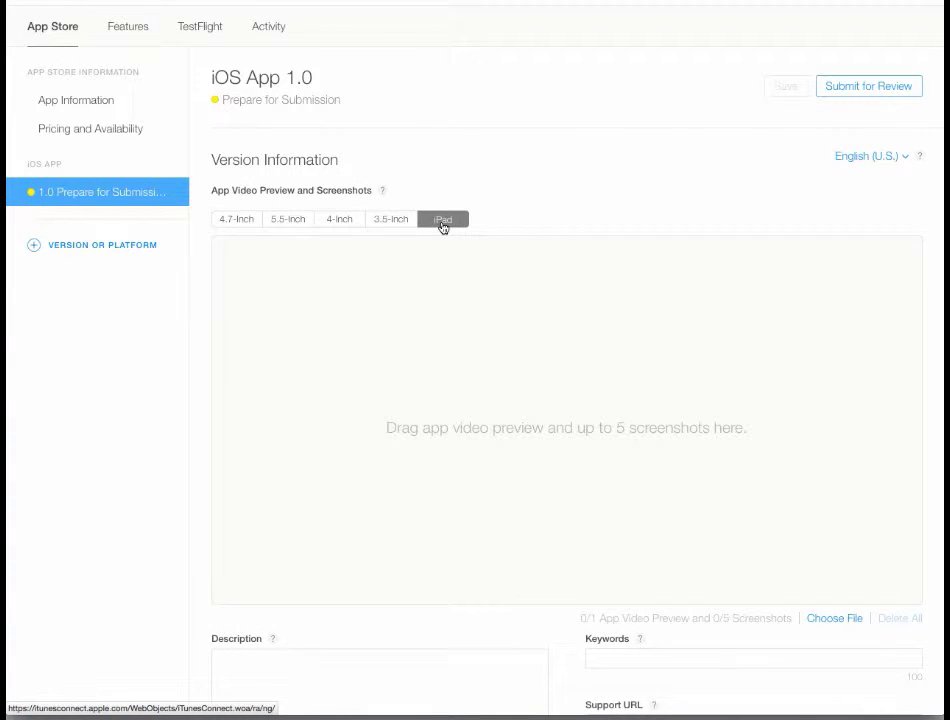
{"action": "left_click", "coordinate": [296, 219]}
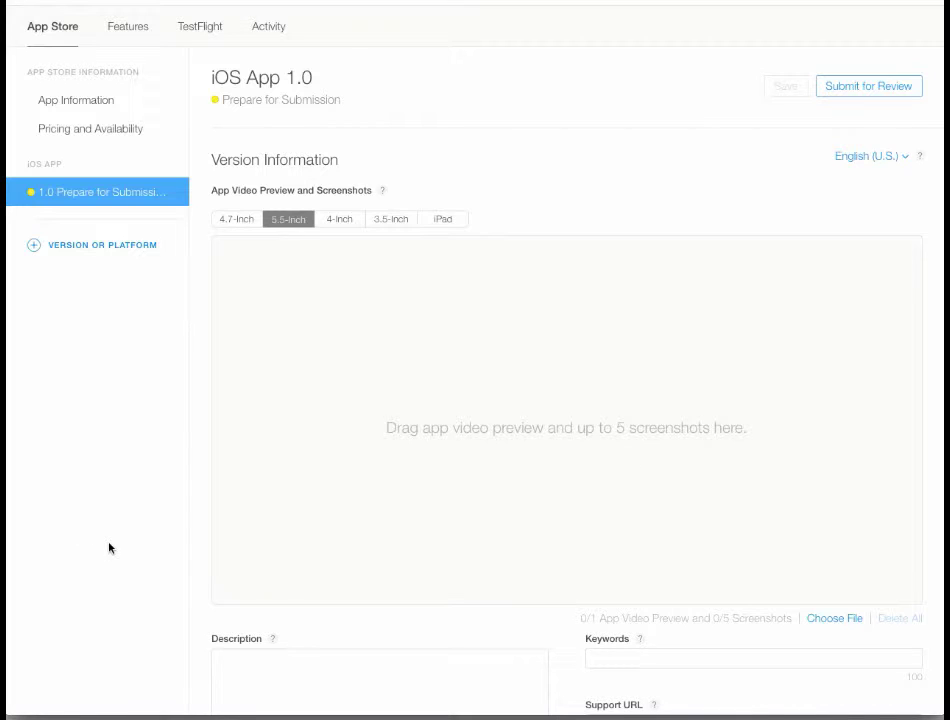
{"action": "left_click", "coordinate": [238, 660]}
- Enter DESCRIPTION as the app description and thte,qseqwew as the keywords
{"action": "scroll", "coordinate": [238, 660], "scroll_direction": "down", "scroll_amount": 5}
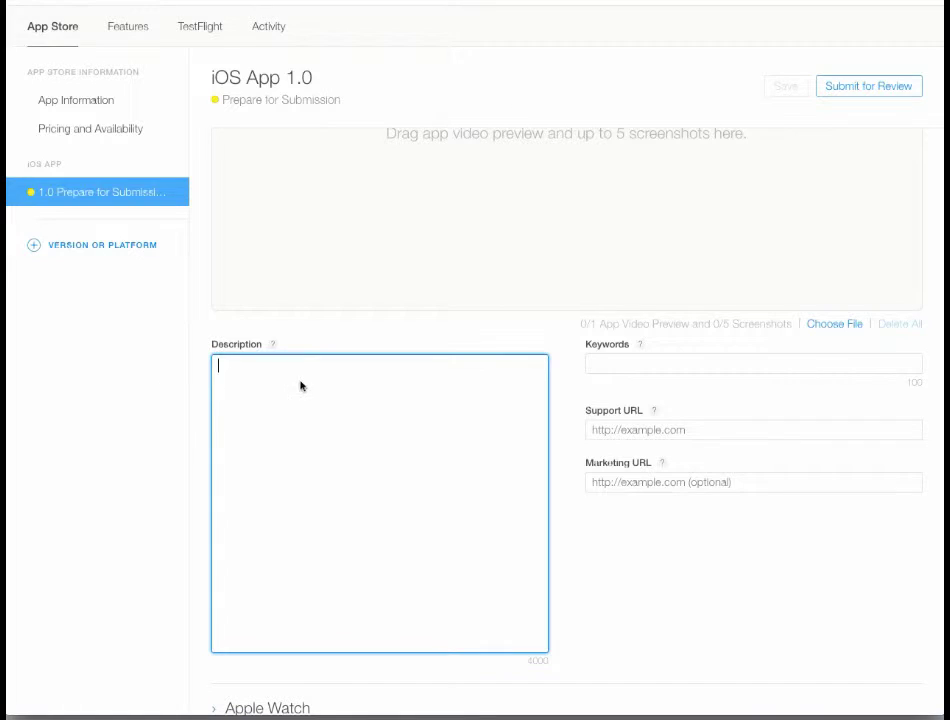
{"action": "type", "text": "DESCRIPTION"}
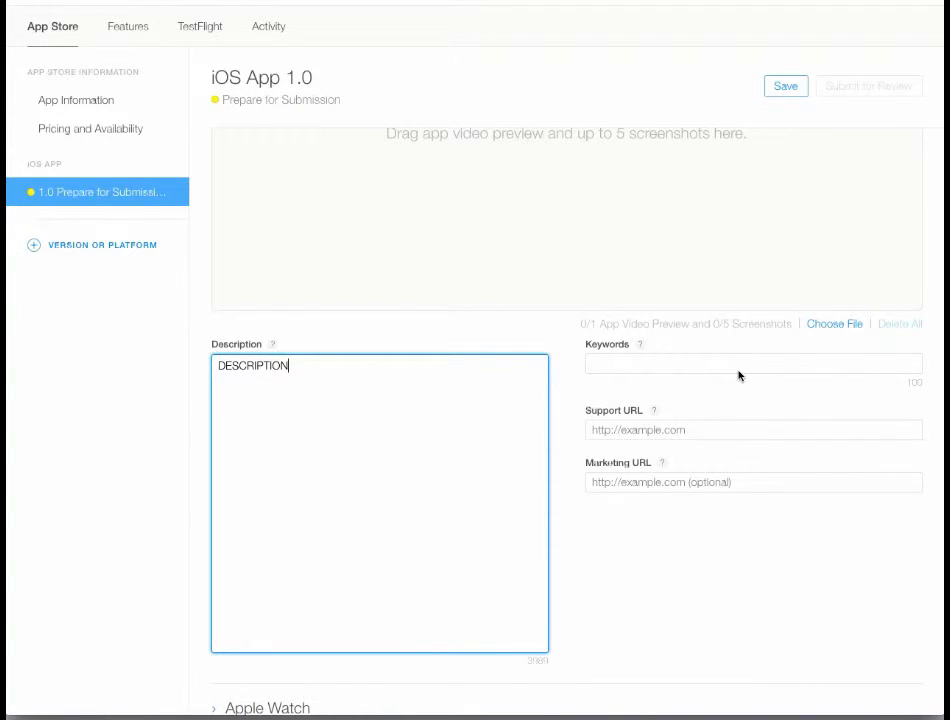
{"action": "left_click", "coordinate": [664, 370]}
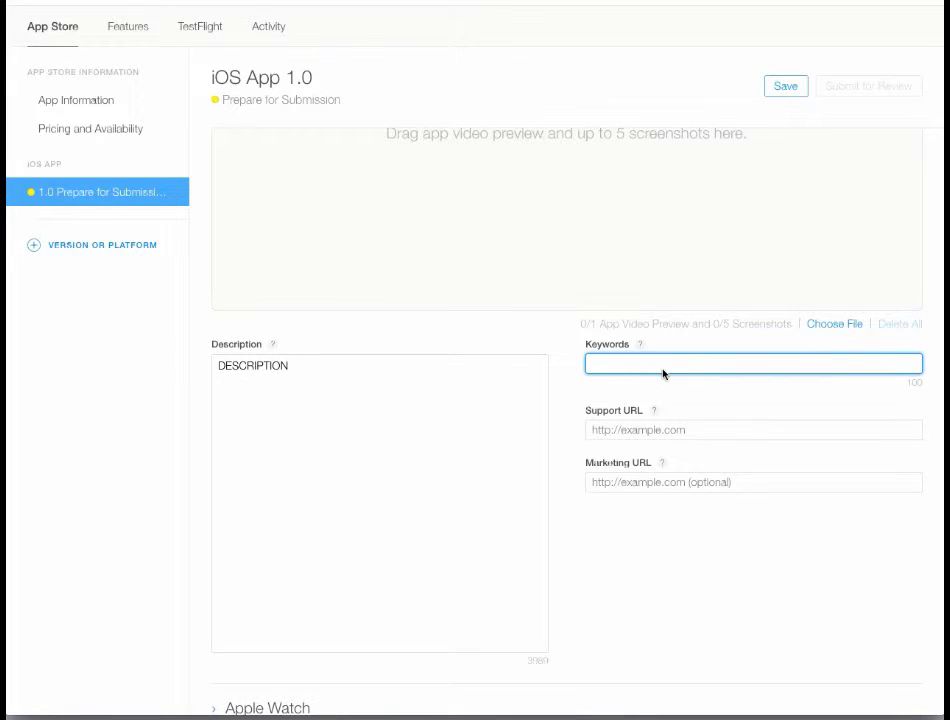
{"action": "type", "text": "thte,qseqwewm"}
{"action": "key", "text": "BackSpace"}
{"action": "scroll", "coordinate": [557, 548], "scroll_direction": "down", "scroll_amount": 5}
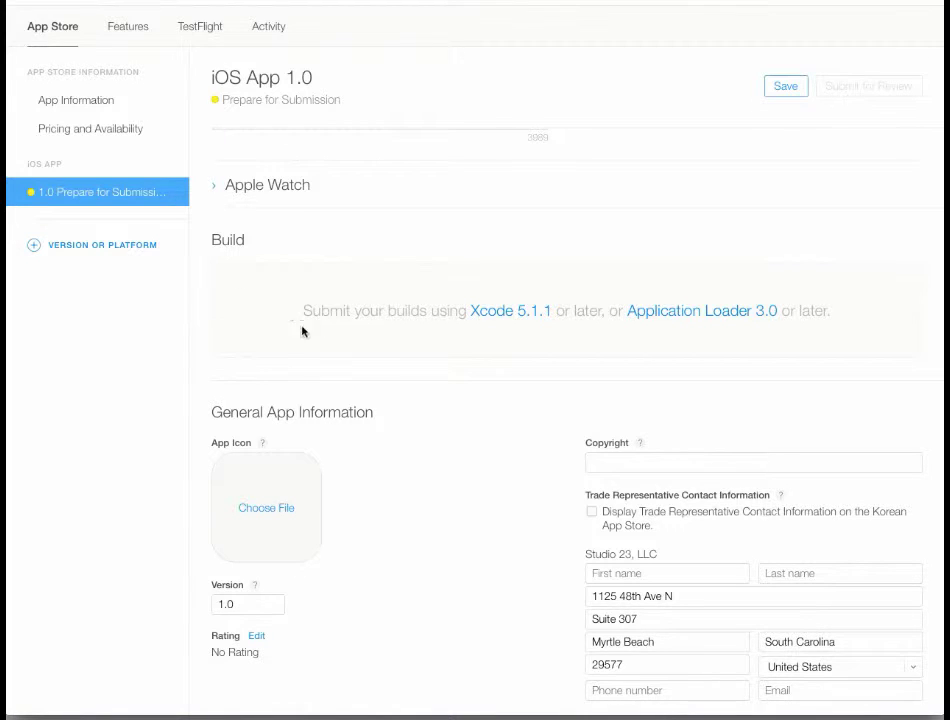
{"action": "scroll", "coordinate": [298, 435], "scroll_direction": "down", "scroll_amount": 5}
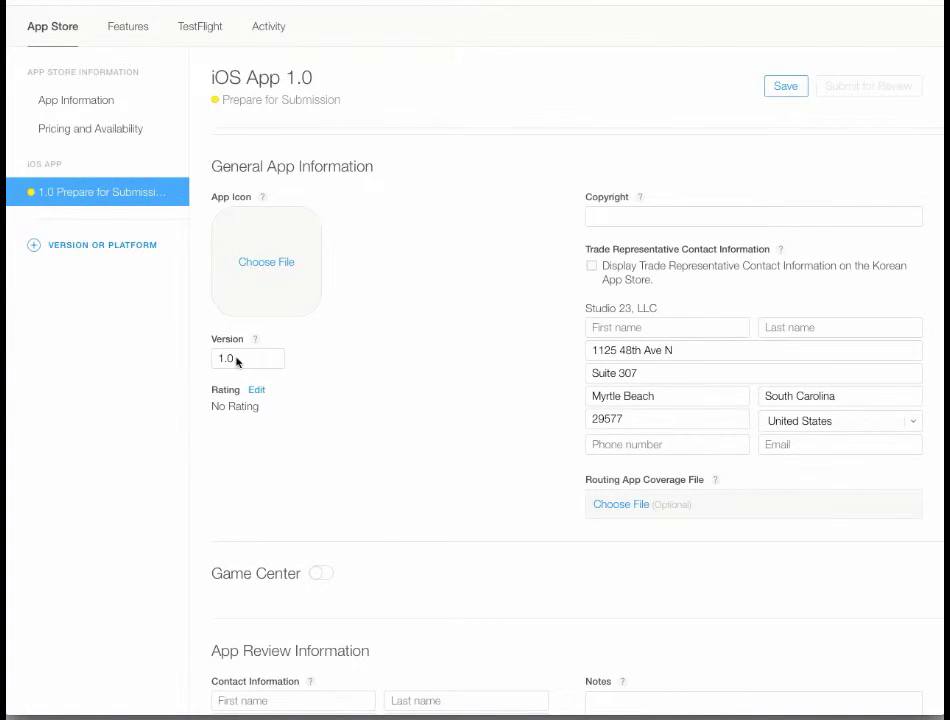
{"action": "left_click", "coordinate": [607, 218]}
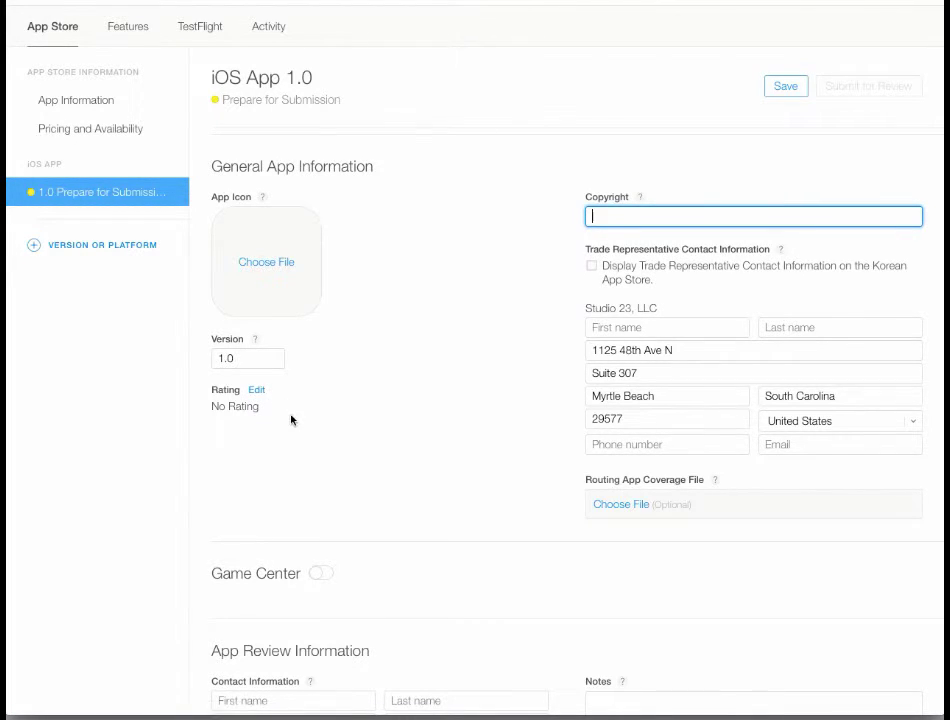
{"action": "scroll", "coordinate": [291, 420], "scroll_direction": "down", "scroll_amount": 2}
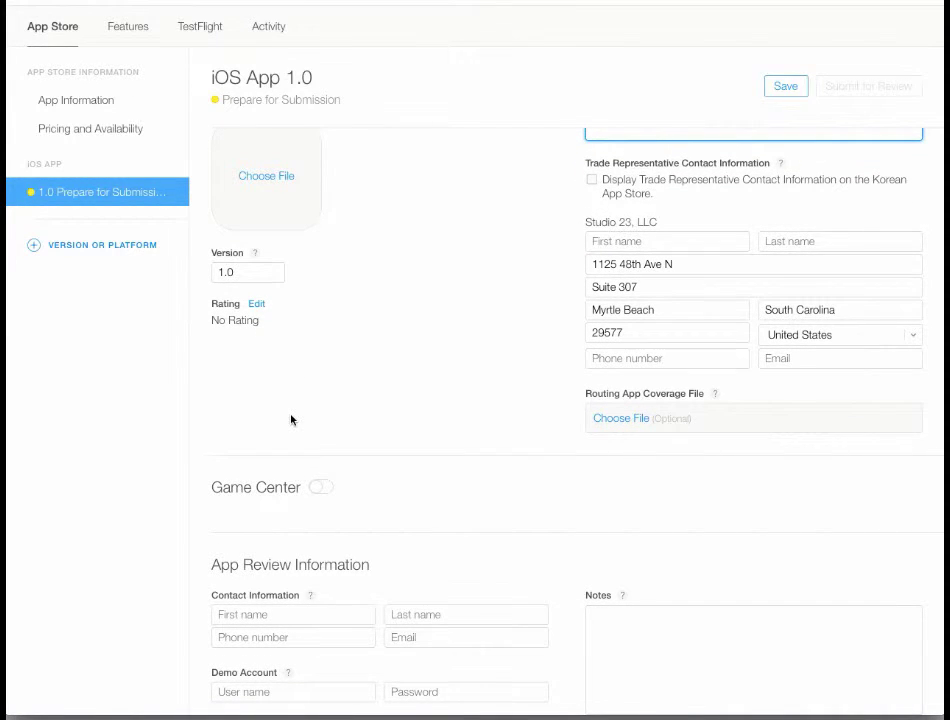
{"action": "scroll", "coordinate": [291, 420], "scroll_direction": "down", "scroll_amount": 3}
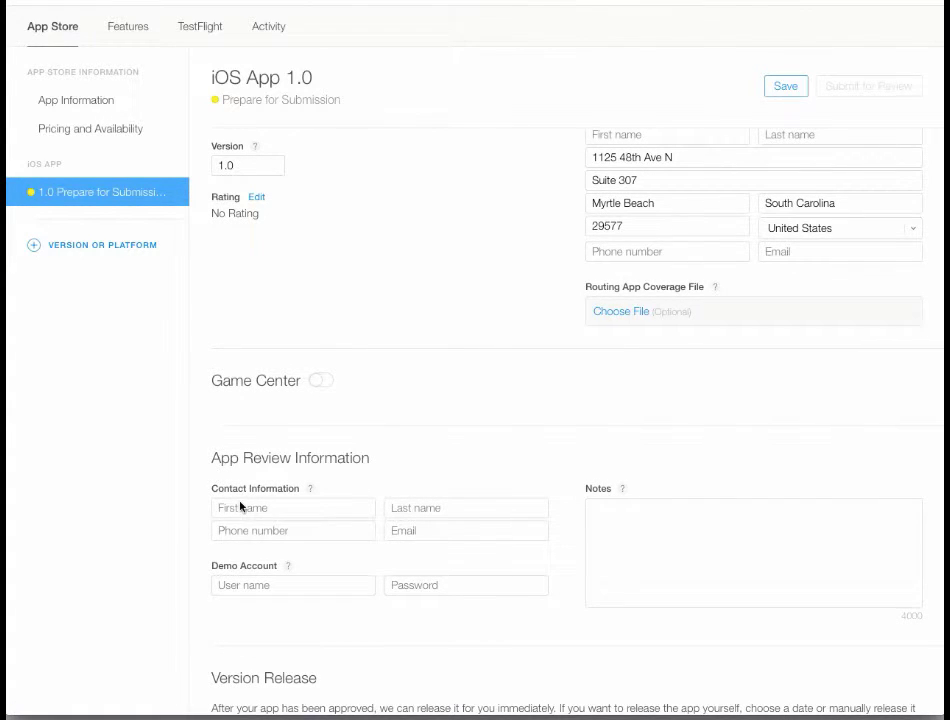
{"action": "scroll", "coordinate": [240, 509], "scroll_direction": "down", "scroll_amount": 3}
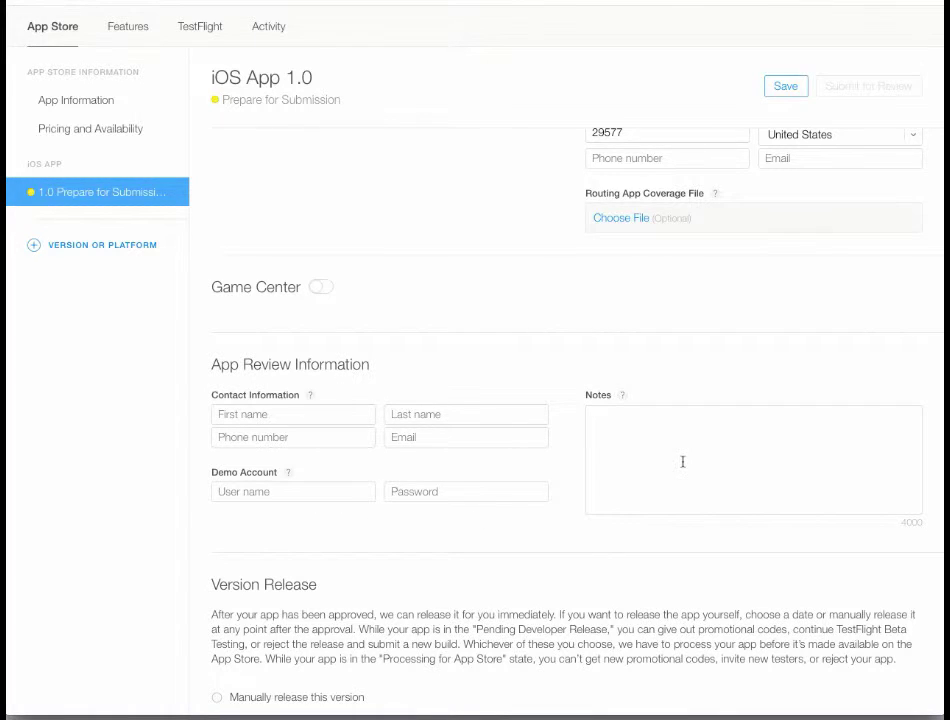
{"action": "scroll", "coordinate": [683, 464], "scroll_direction": "down", "scroll_amount": 2}
{"action": "scroll", "coordinate": [683, 466], "scroll_direction": "down", "scroll_amount": 3}
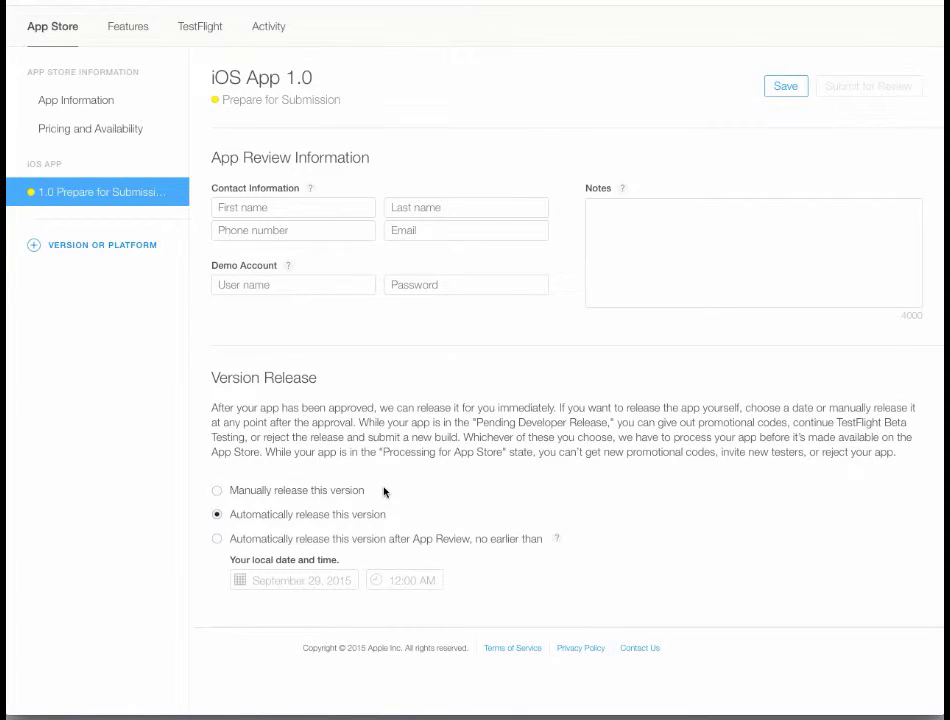
{"action": "scroll", "coordinate": [409, 168], "scroll_direction": "up", "scroll_amount": 10}
- Scroll back up the iOS App 1.0 version page
{"action": "scroll", "coordinate": [409, 168], "scroll_direction": "up", "scroll_amount": 10}
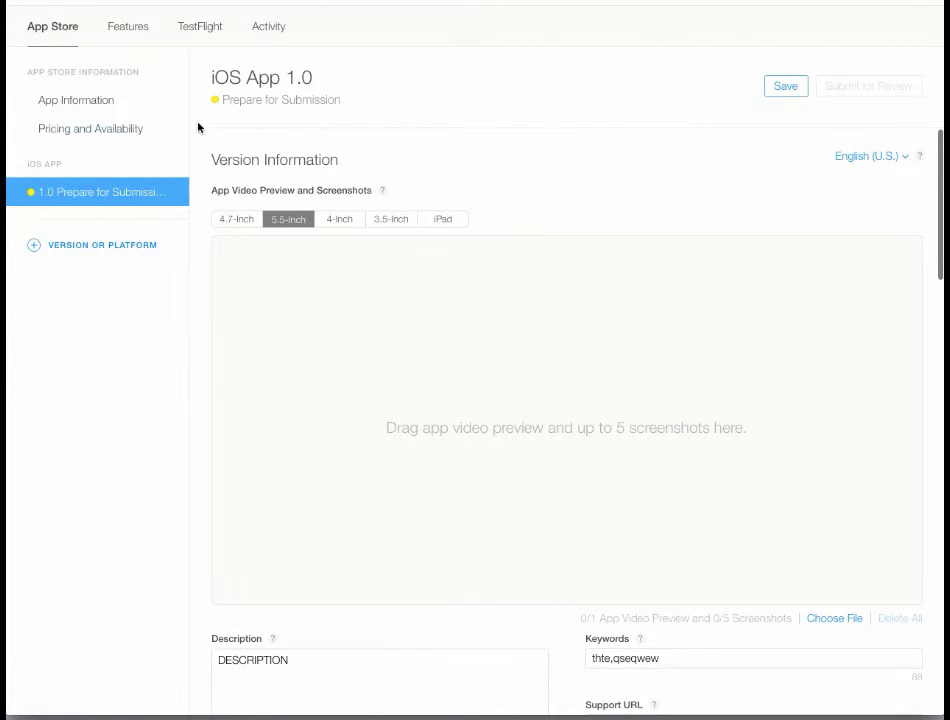